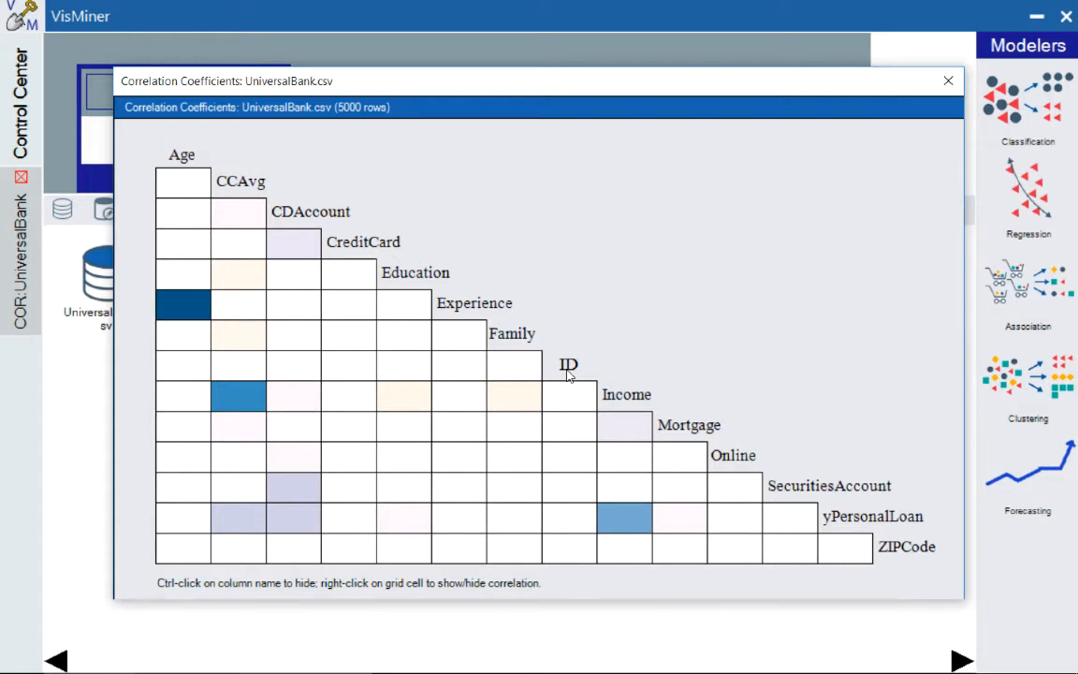
Step: Exclude the ID and ZIPCode columns from the UniversalBank.csv correlation matrix
left_click(568, 368, "ctrl")
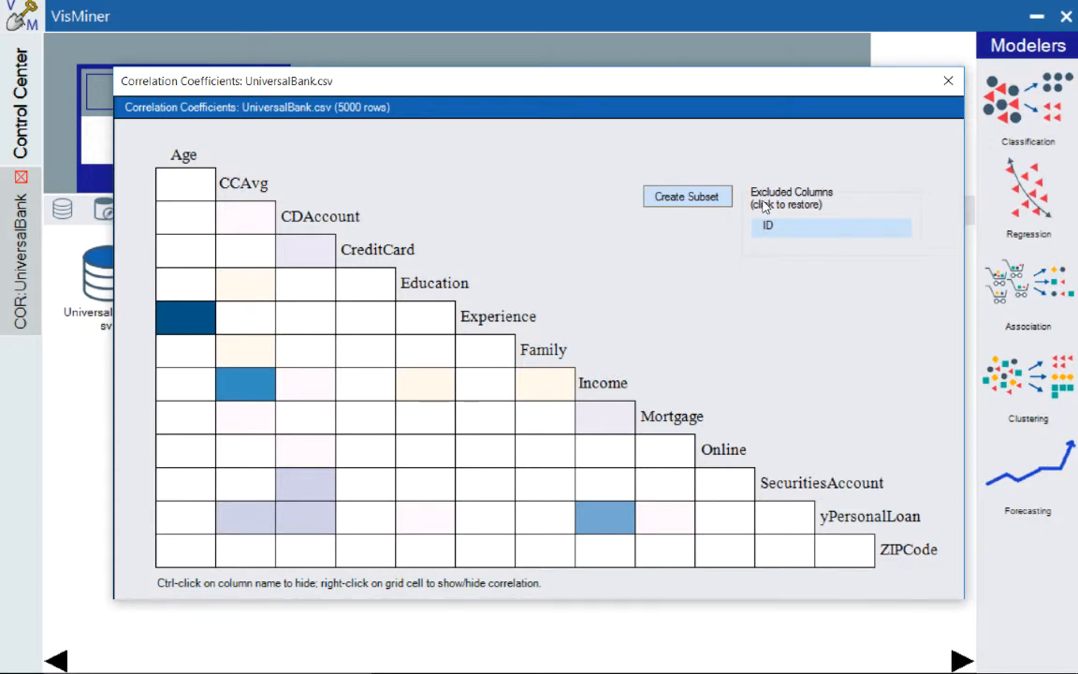
left_click(893, 555, "ctrl")
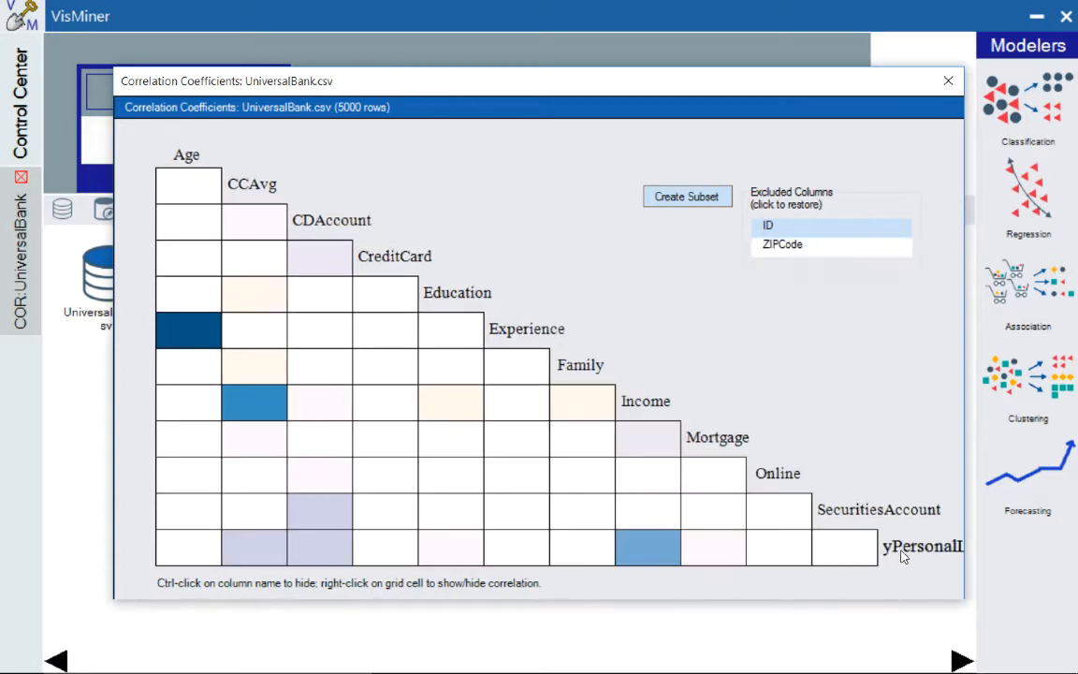
left_click(785, 226)
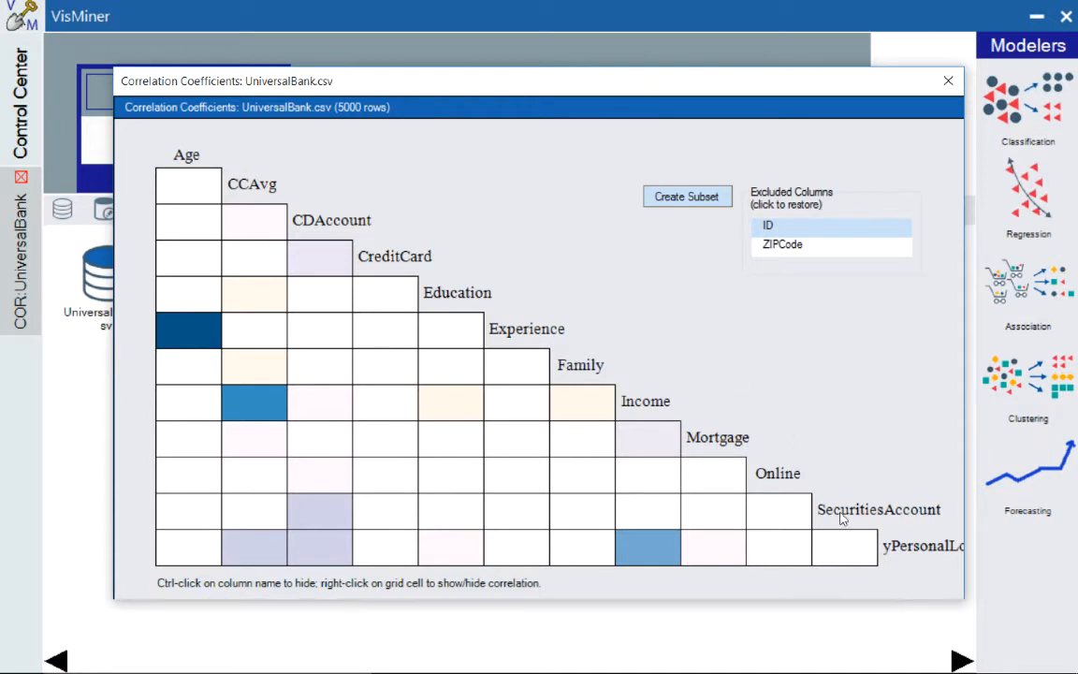
Step: Display the correlation coefficients in every cell of the yPersonalLoan row, from SecuritiesAccount through Age
right_click(843, 551)
right_click(791, 550)
right_click(688, 553)
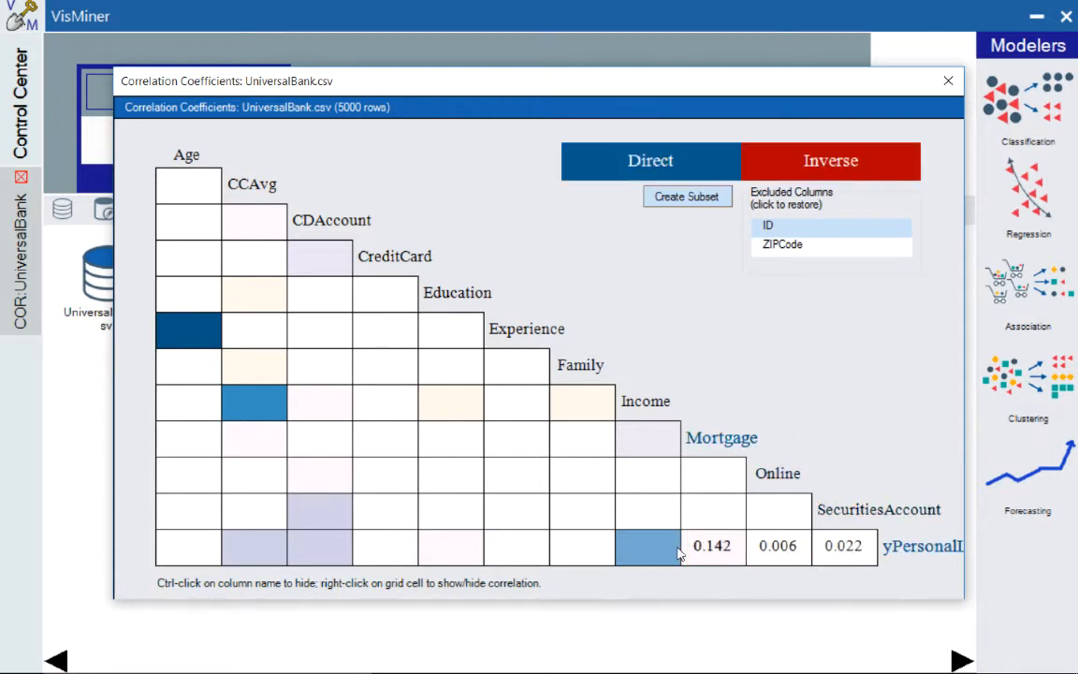
right_click(632, 552)
right_click(592, 552)
right_click(513, 550)
right_click(448, 551)
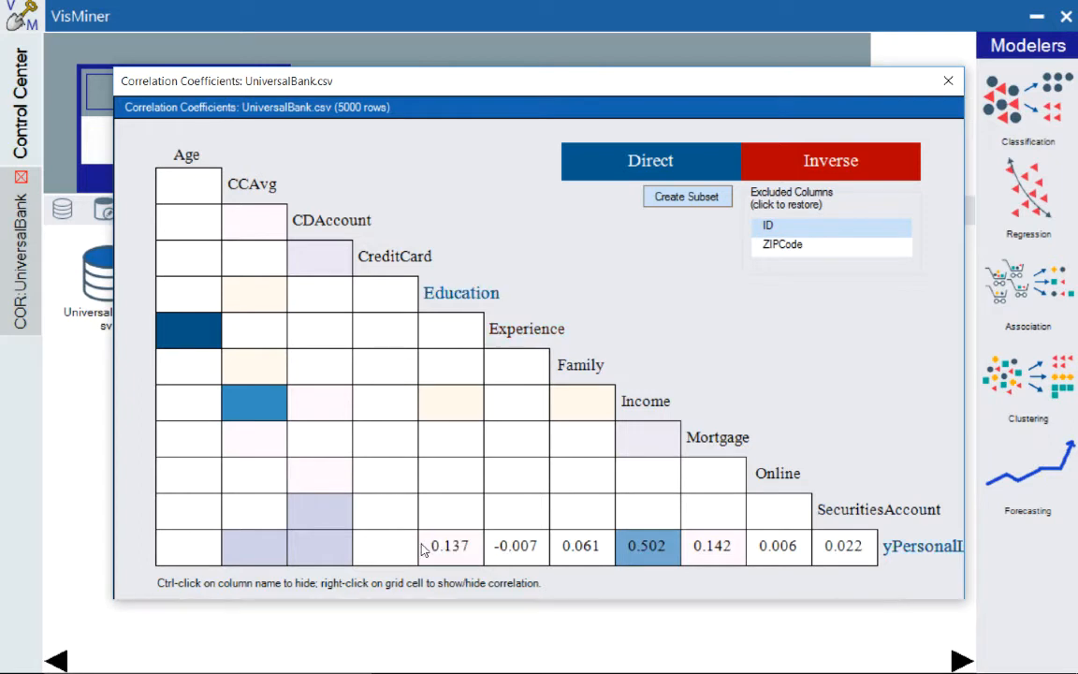
right_click(382, 550)
right_click(319, 550)
right_click(262, 547)
right_click(192, 548)
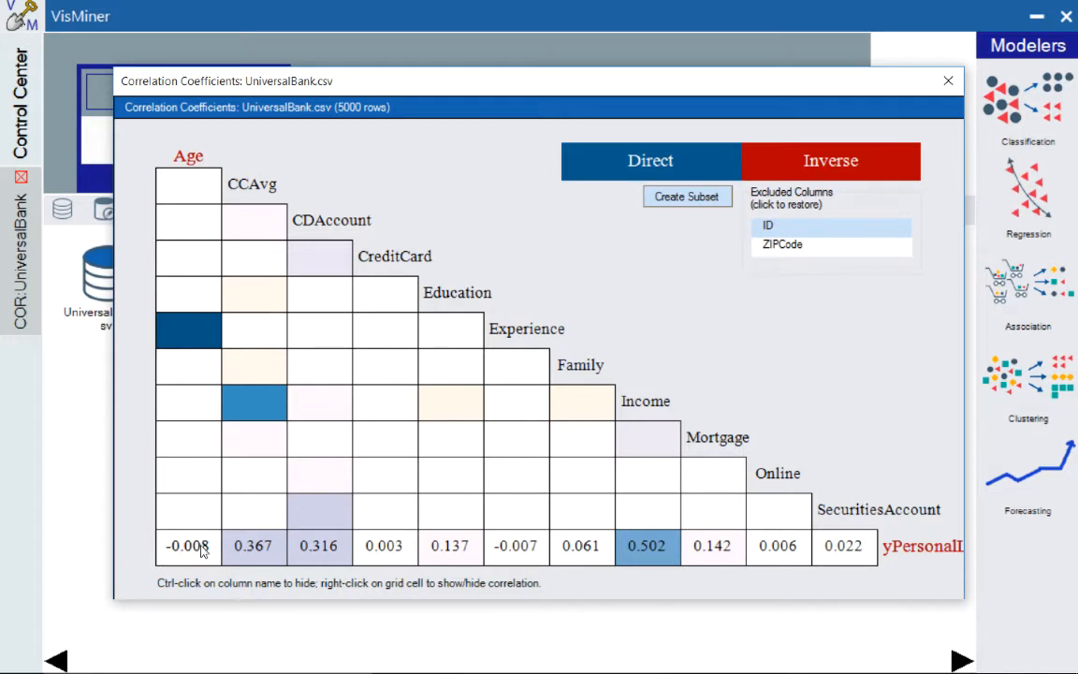
Step: Show the Age–Experience and CCAvg–Income correlations, and exclude the Experience column from the matrix
right_click(714, 520)
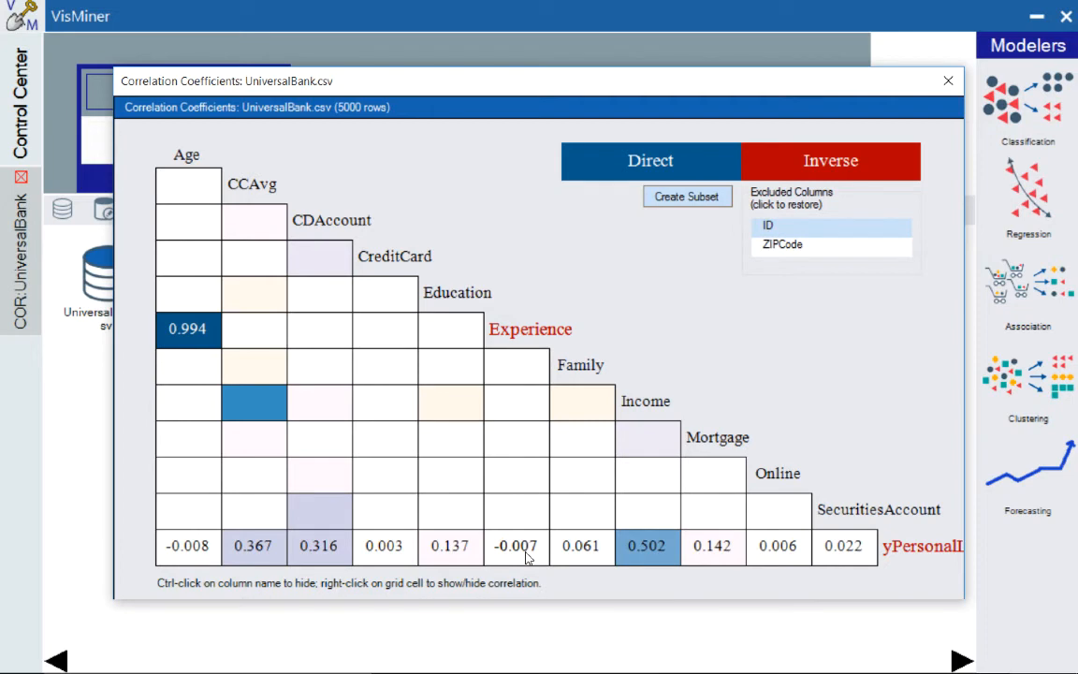
right_click(541, 365)
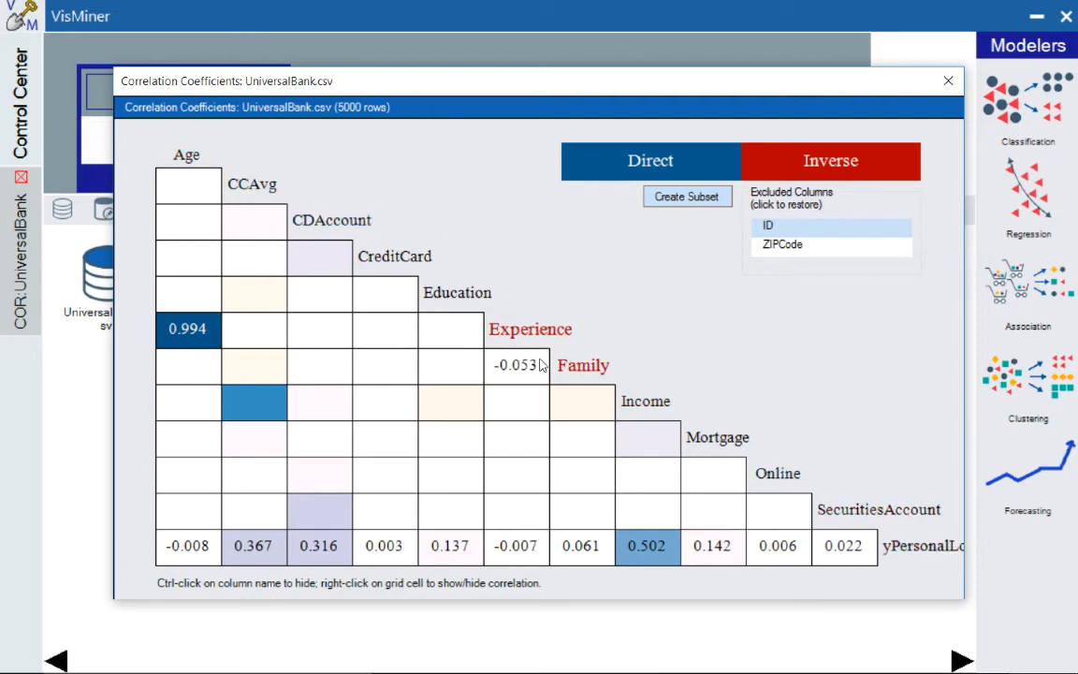
left_click(533, 331, "ctrl")
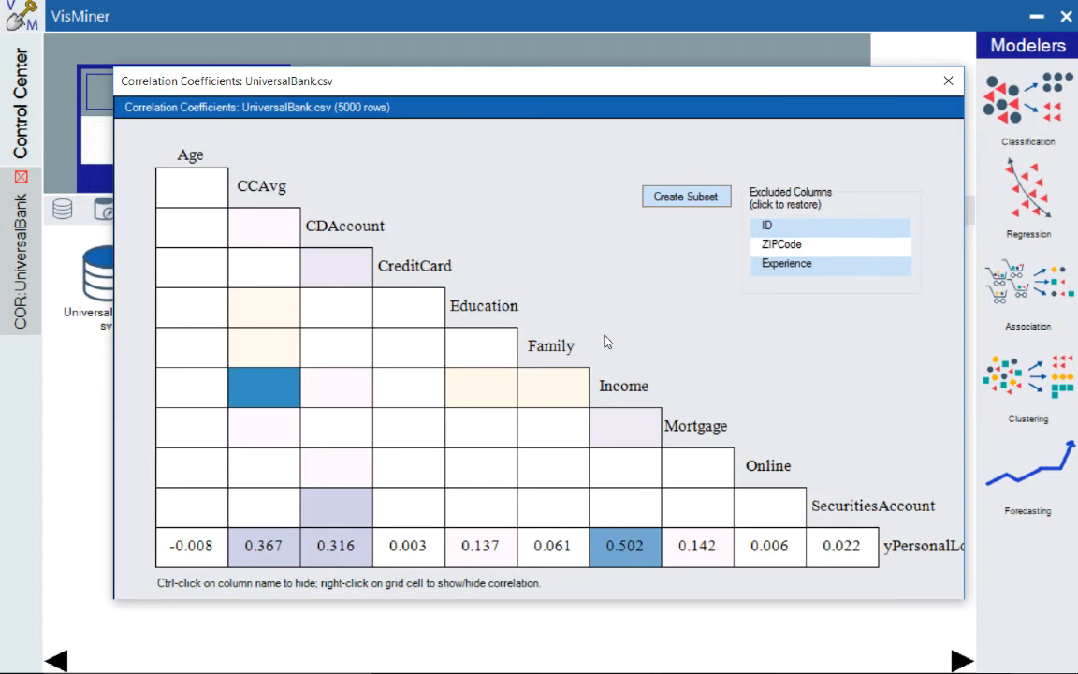
mouse_move(277, 397)
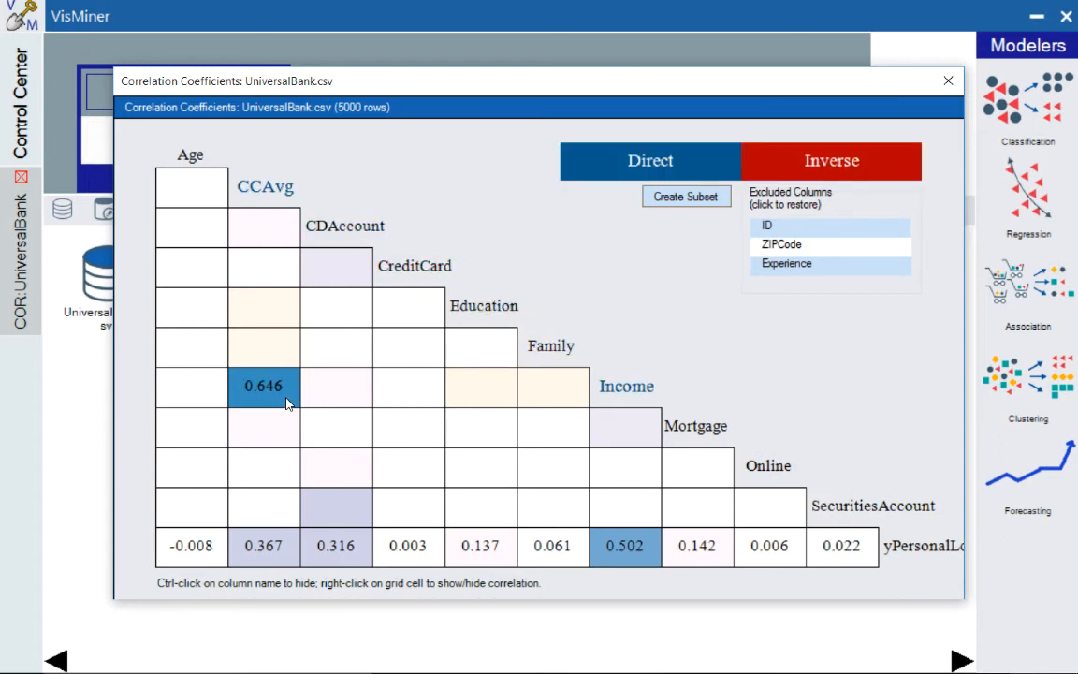
right_click(286, 399)
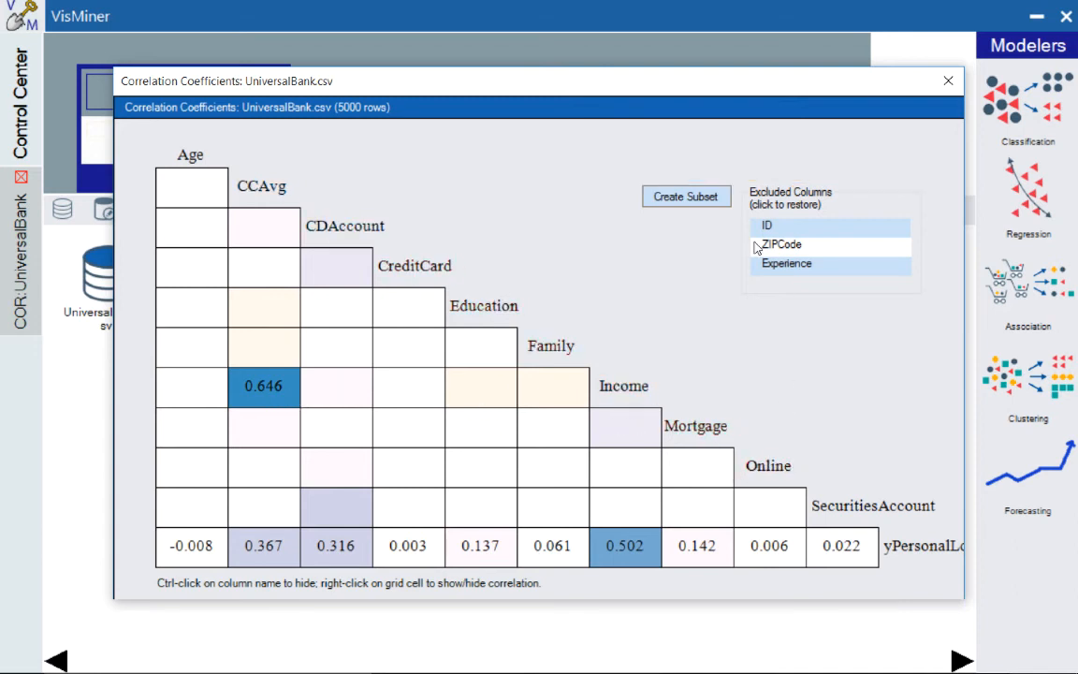
Step: Create a subset of the remaining columns named PreppedUBank.csv and close the correlation view
left_click(686, 198)
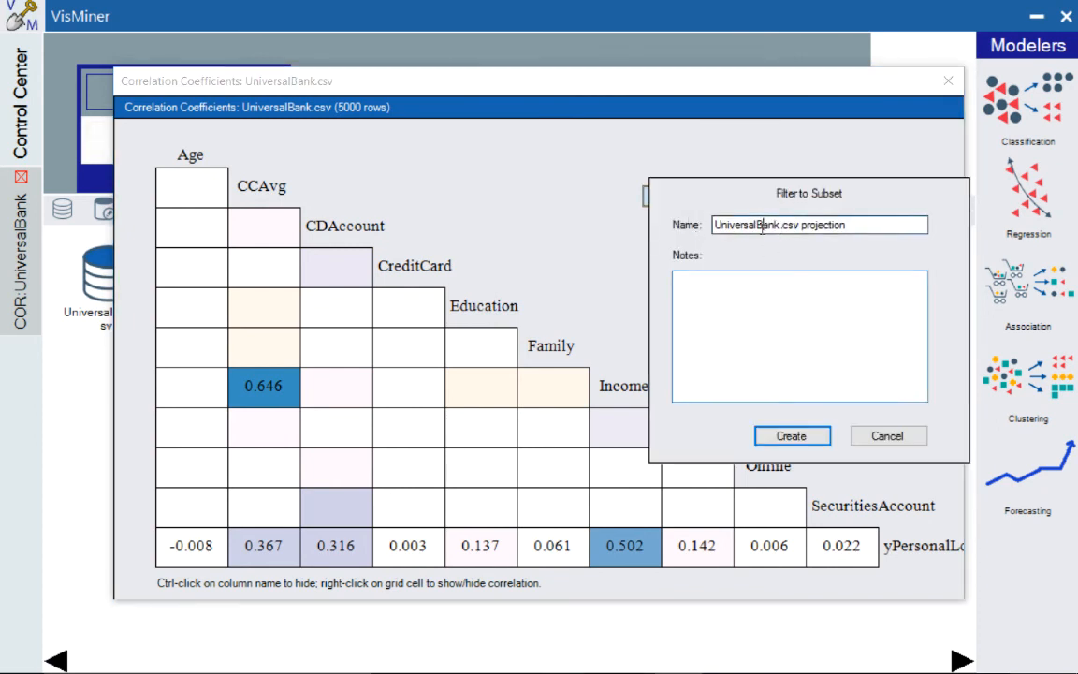
key("ctrl+a")
type("PreppedUBank.csv")
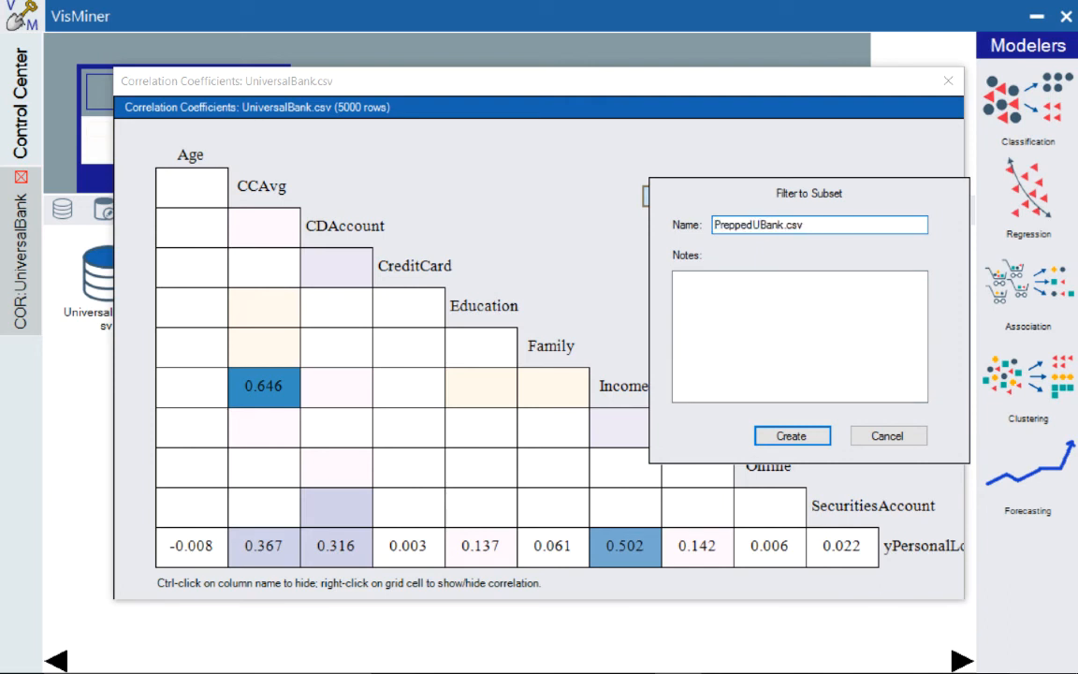
left_click(790, 438)
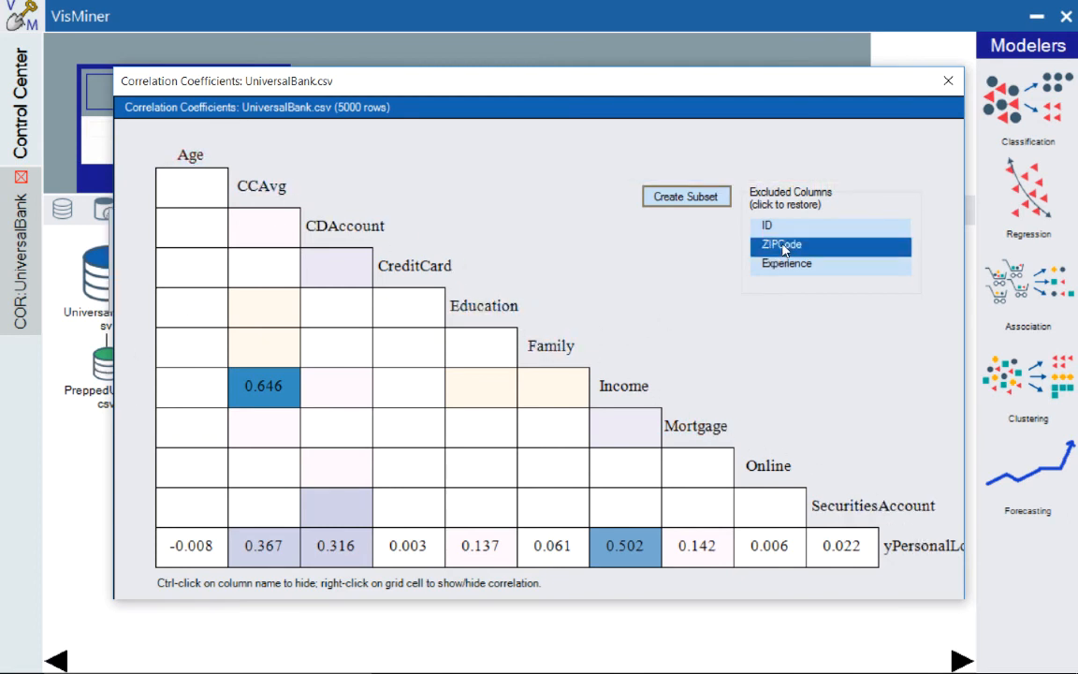
left_click(947, 82)
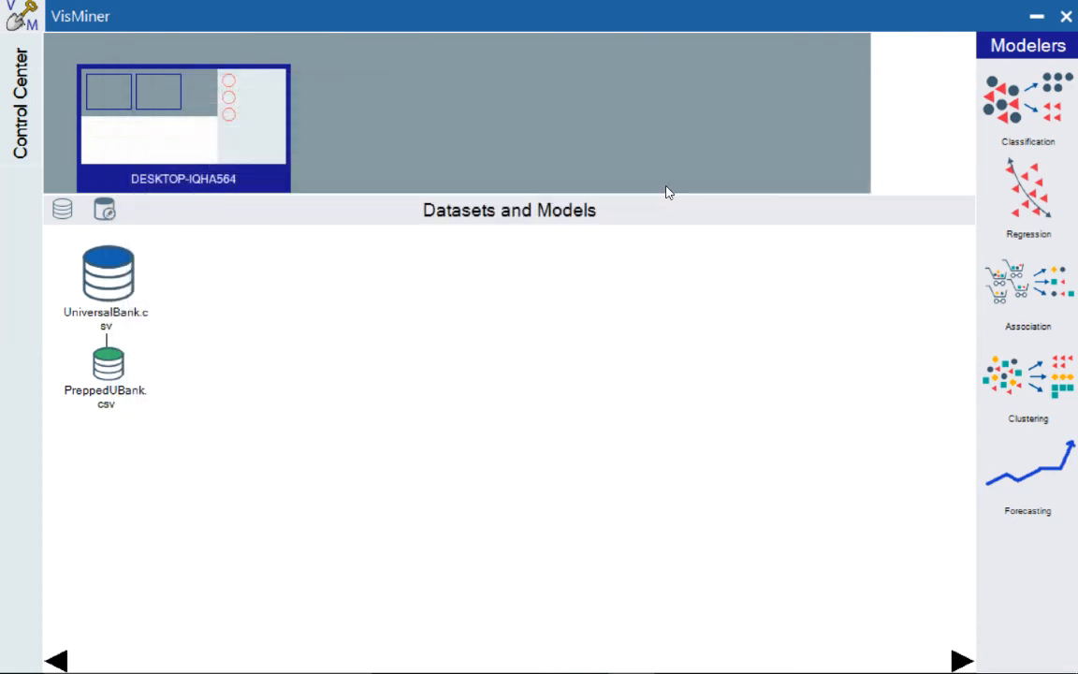
Step: Start a derived dataset from PreppedUBank.csv with 3,000 derived rows, 2000 validation rows and a fixed random sequence
right_click(106, 370)
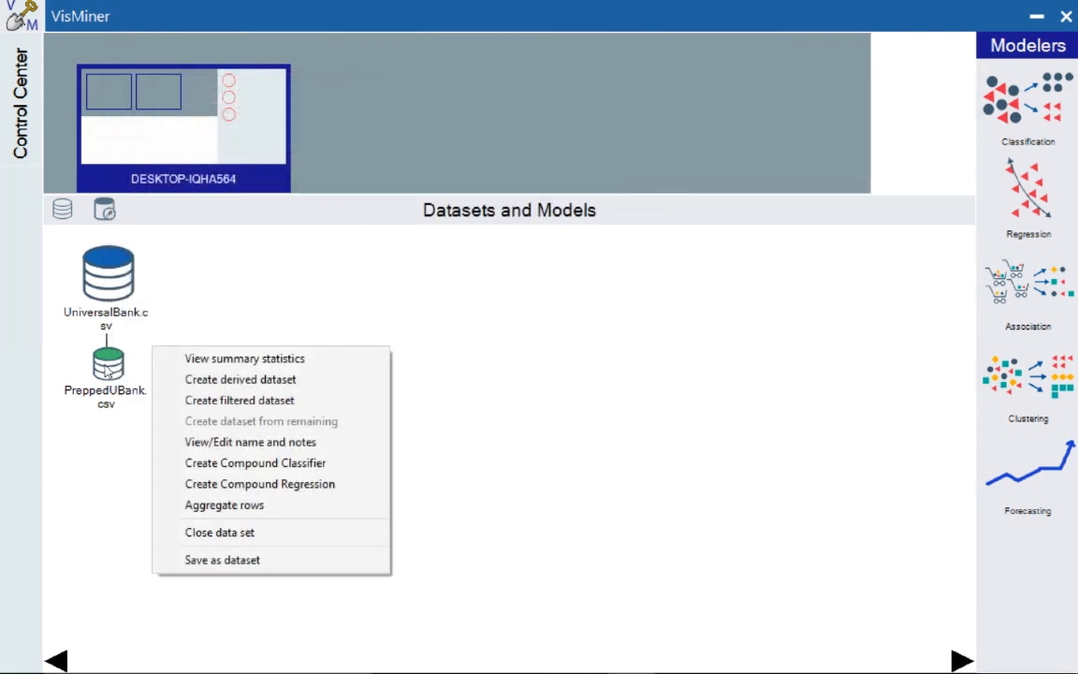
left_click(241, 382)
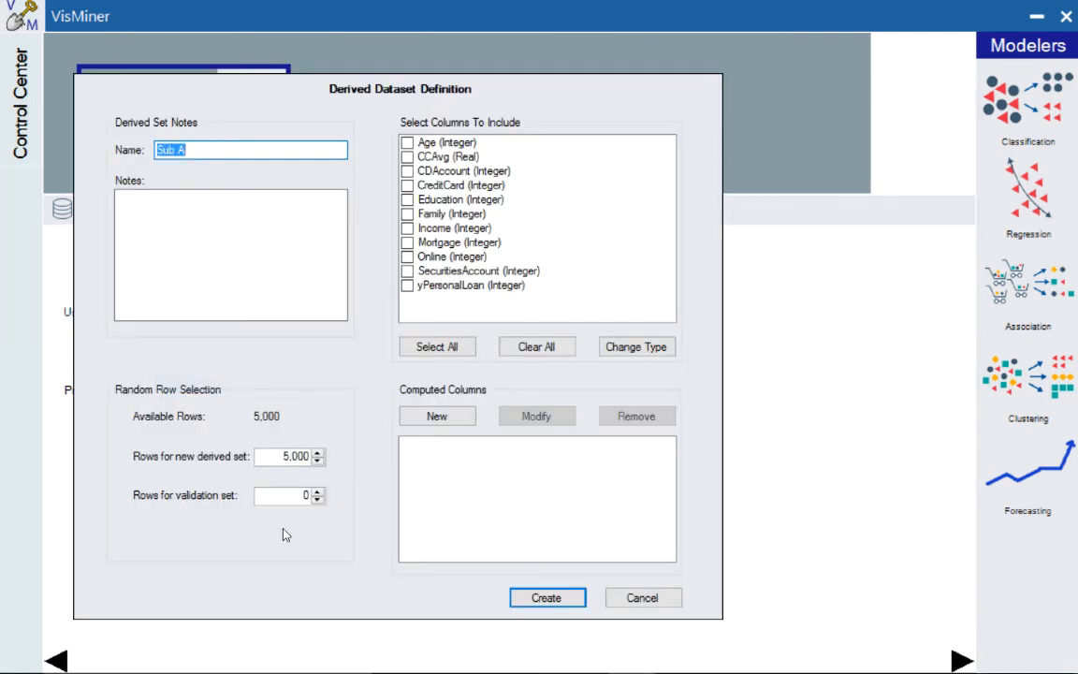
left_click_drag(297, 496, 347, 495)
type("2000")
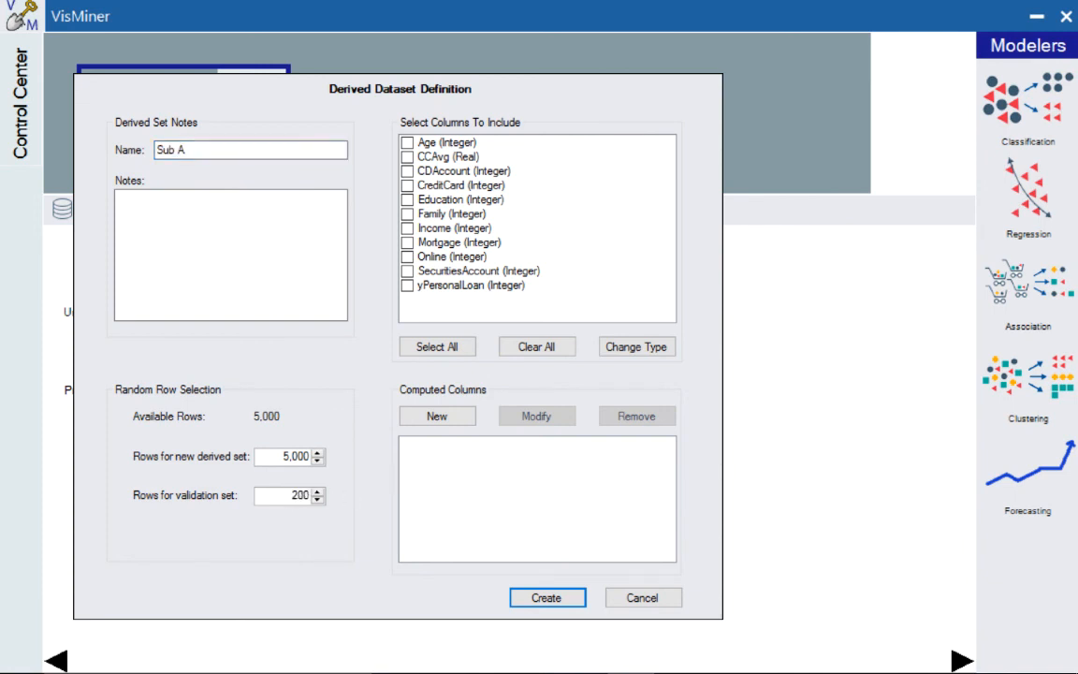
left_click(292, 458)
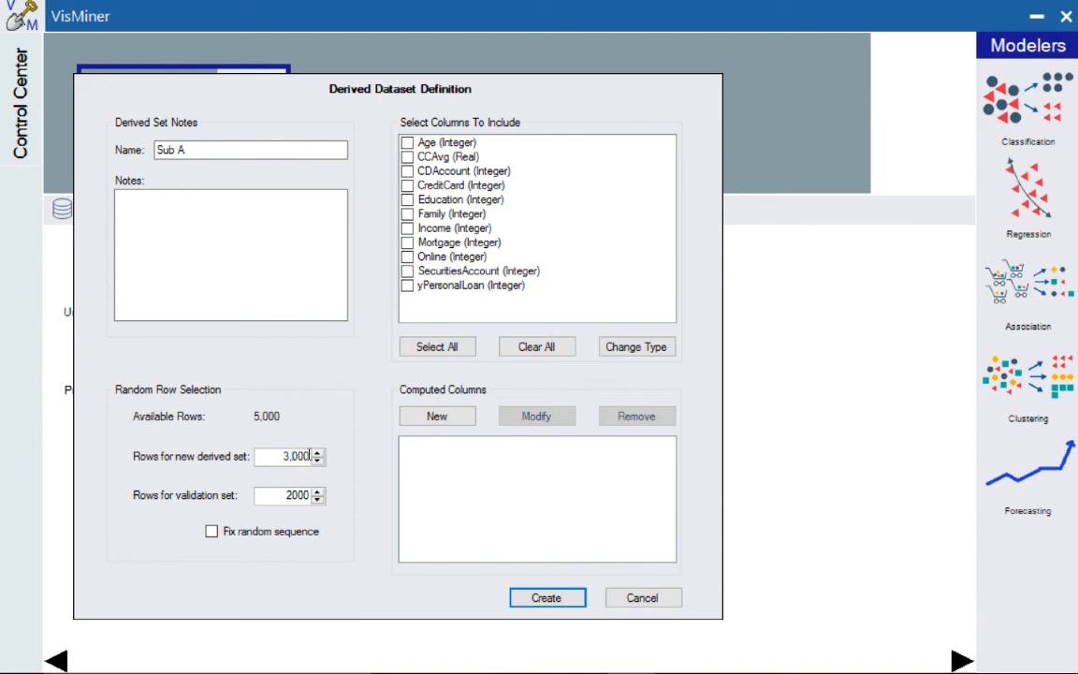
left_click(213, 531)
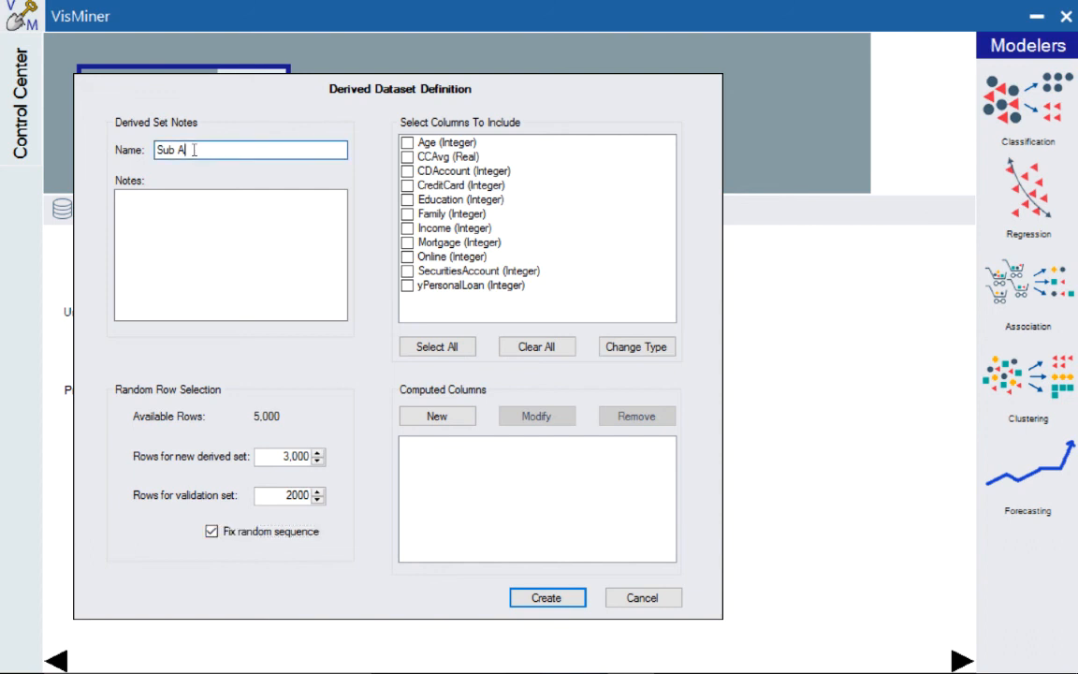
Step: Name the derived dataset Part, include all columns, and create it
left_click_drag(180, 150, 144, 148)
type("Part")
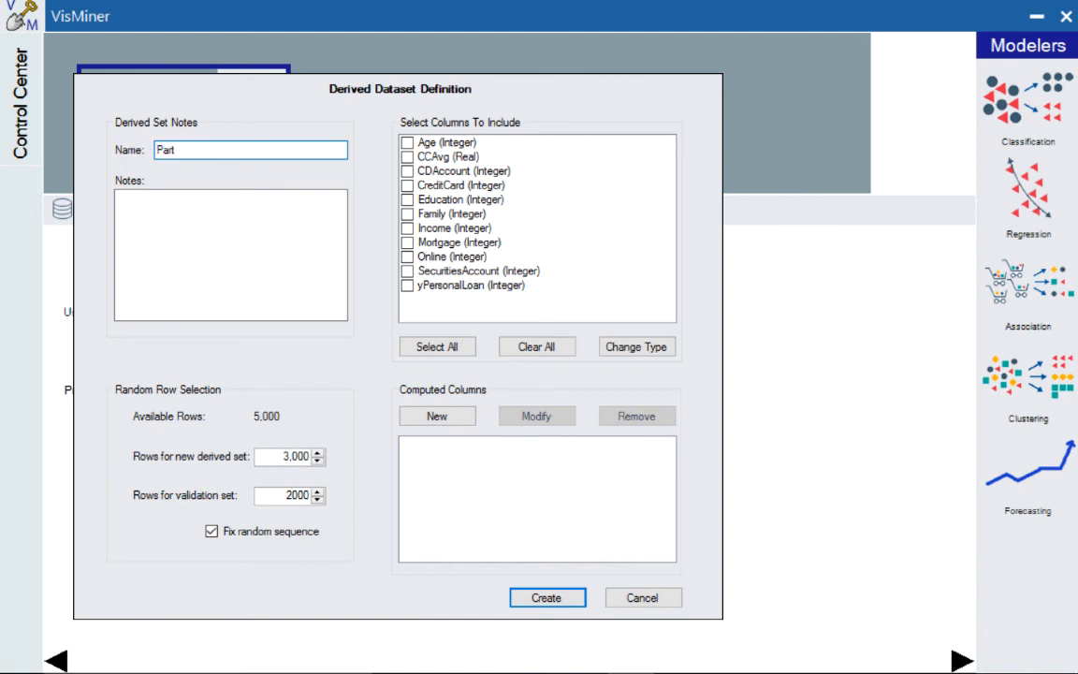
left_click(432, 348)
left_click(545, 597)
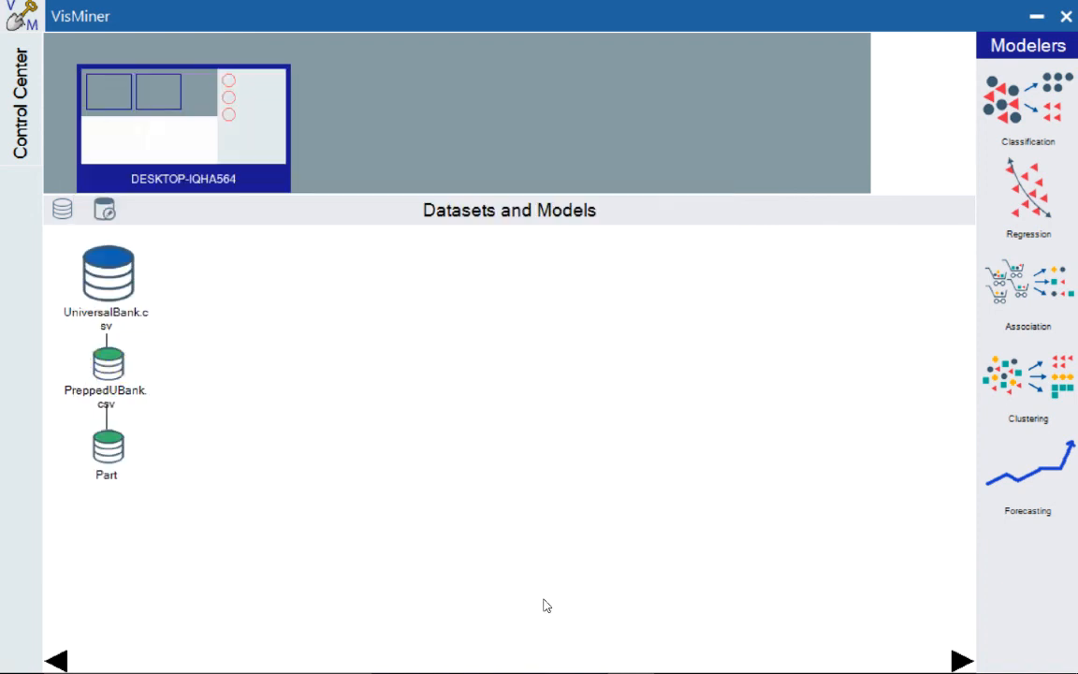